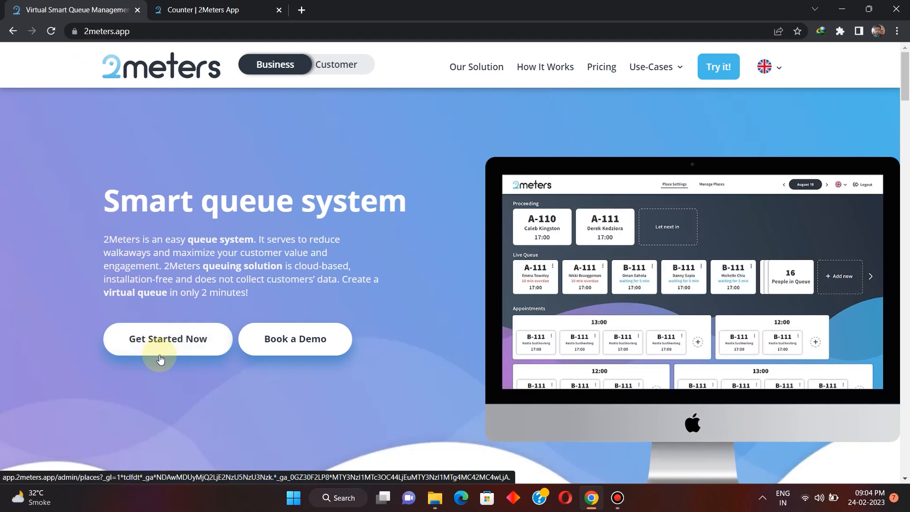
Switch to the clinic's admin page, view its place overview, and return to the Counter page.
click(228, 8)
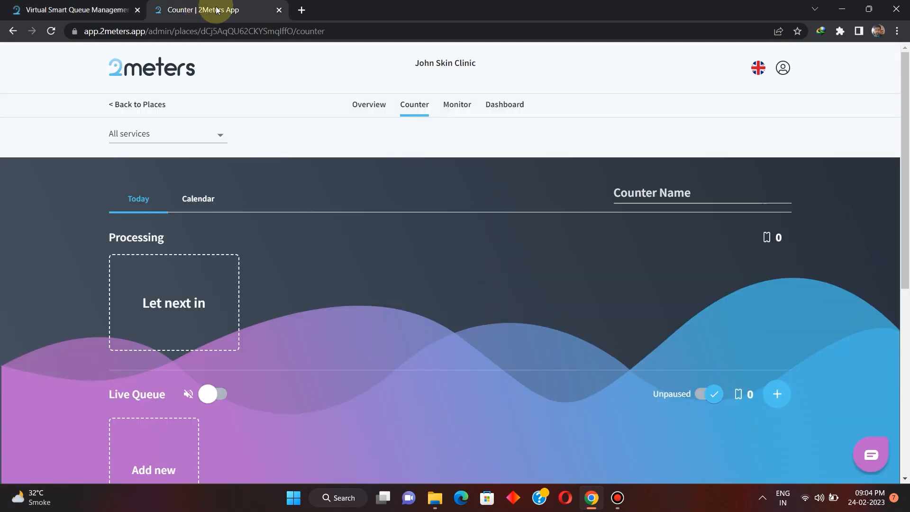
click(377, 105)
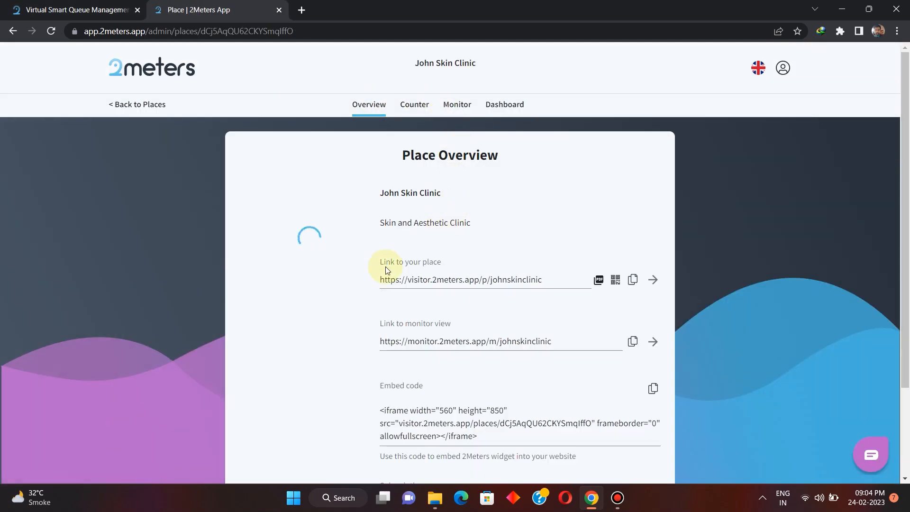
click(415, 108)
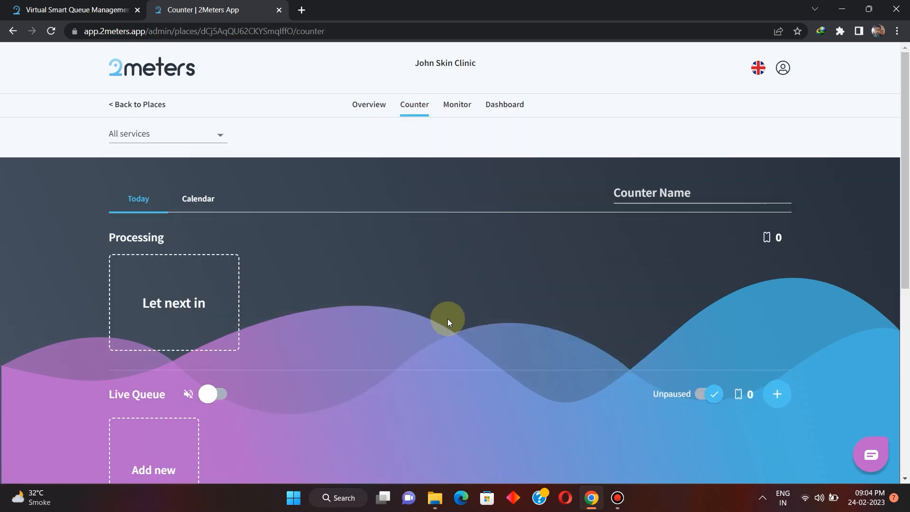
Start a new Live Queue entry and fill in the customer's name and phone number.
scroll(447, 318, down, 3)
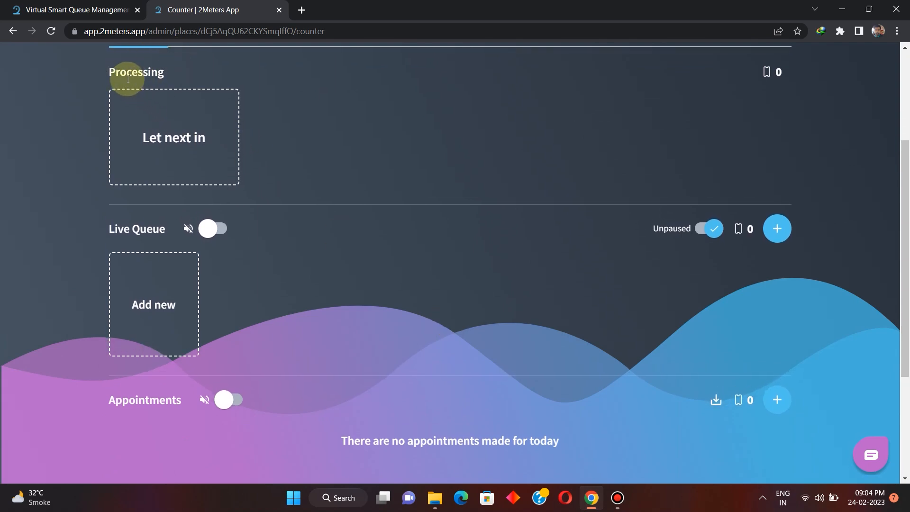
click(176, 306)
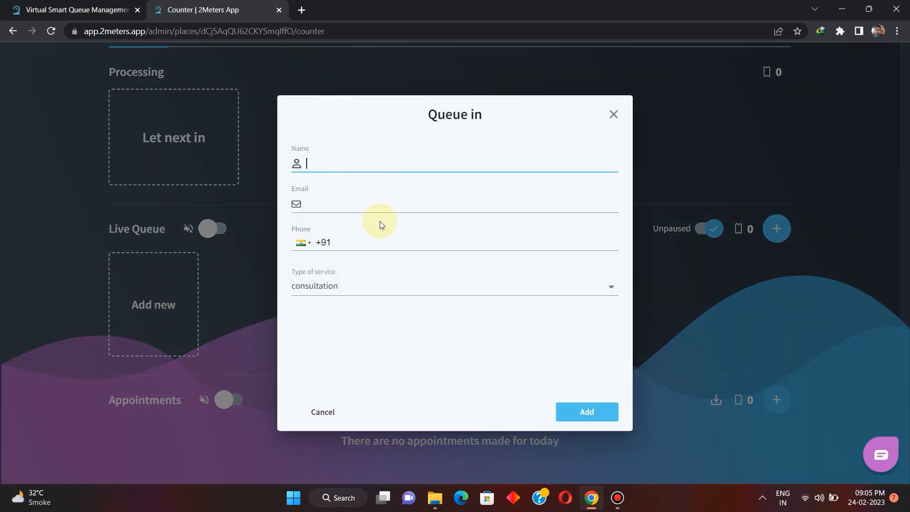
text(Je)
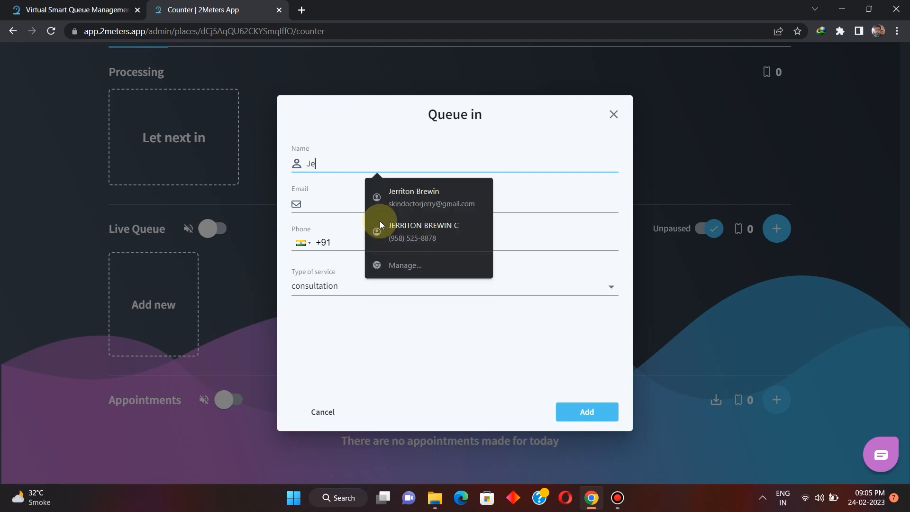
text(nny)
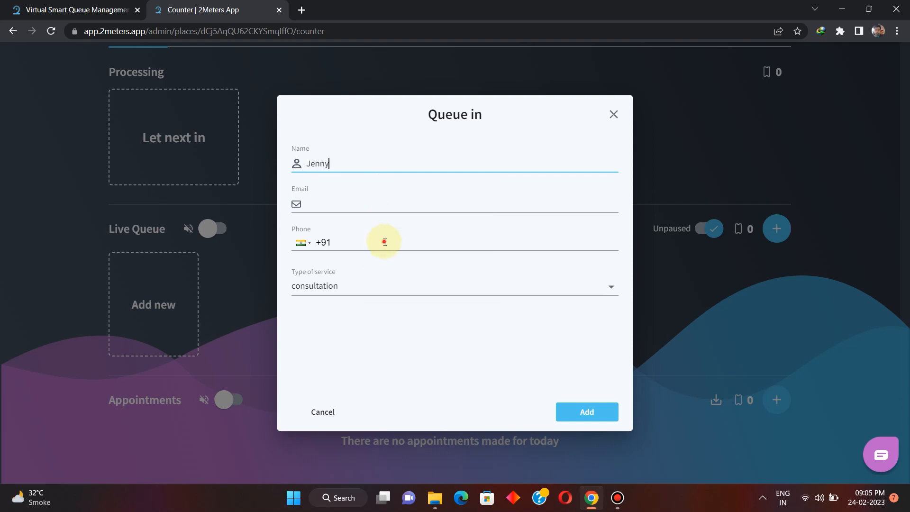
click(385, 242)
text(9)
key(BackSpace)
text(88888888888)
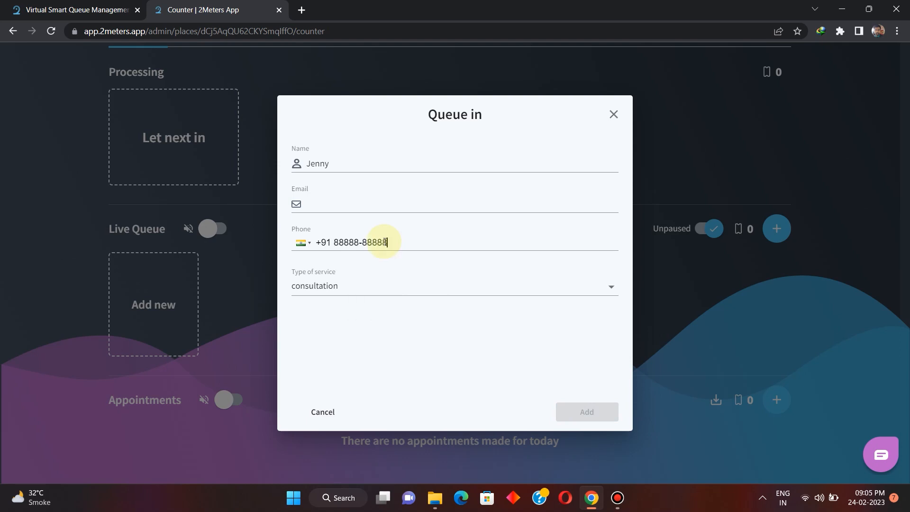
Choose consultation as the type of service and add the customer to the Live Queue.
click(521, 284)
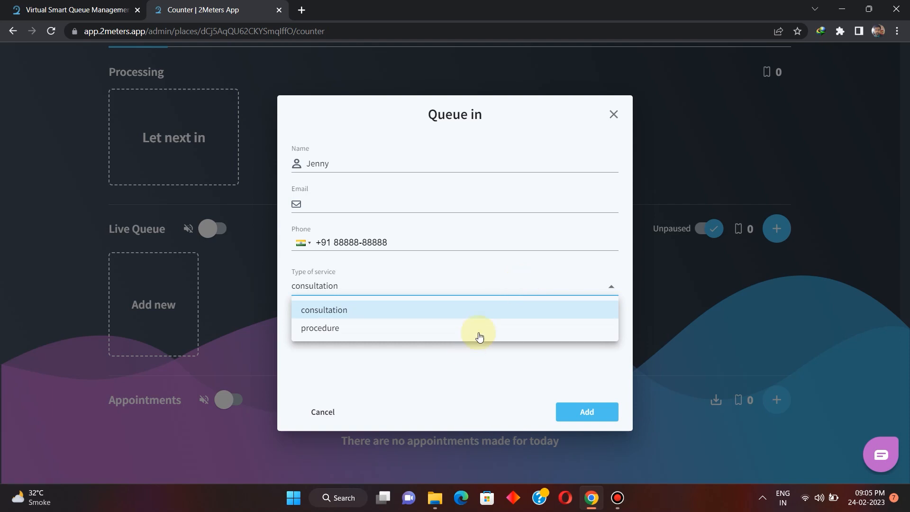
click(501, 311)
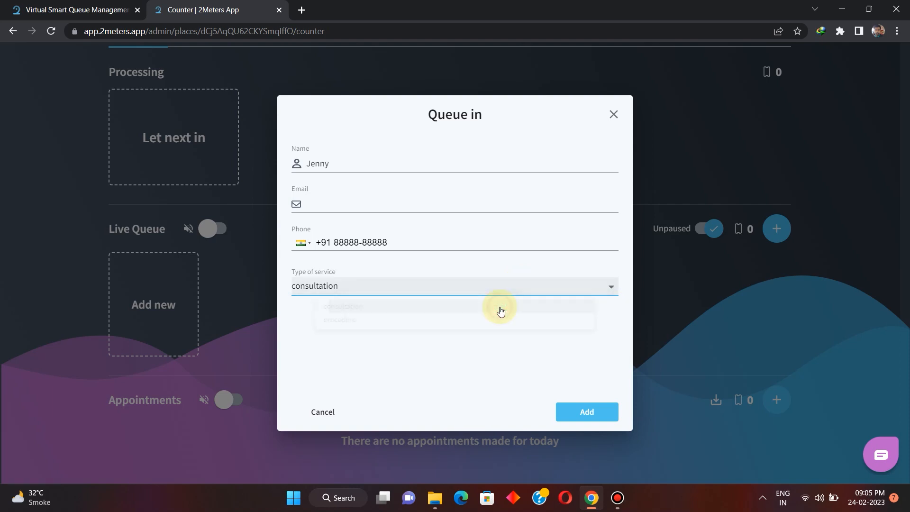
click(591, 412)
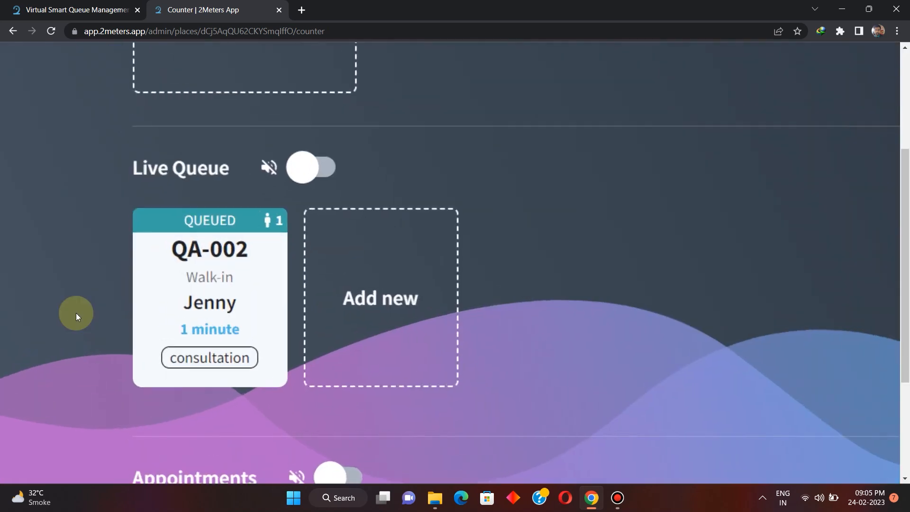
Invite the first queued walk-in customer from the Live Queue into Processing.
scroll(76, 313, up, 1)
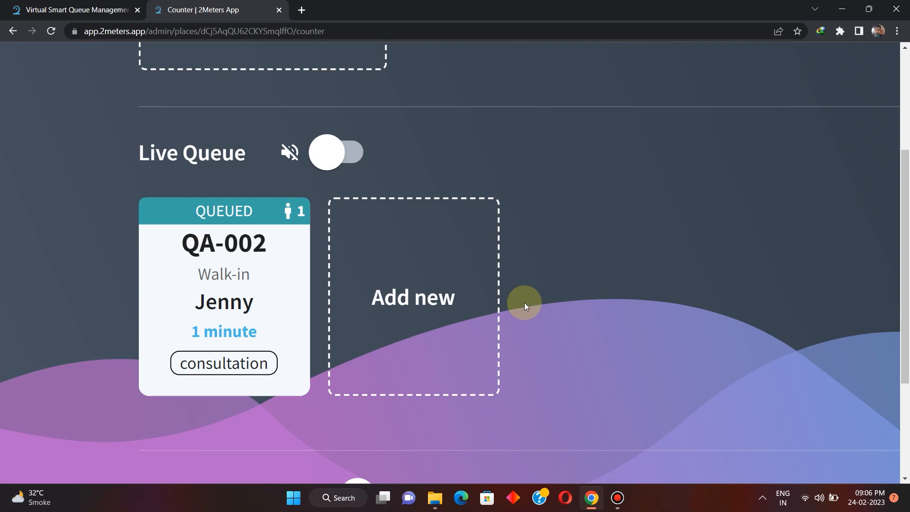
scroll(524, 302, down, 5)
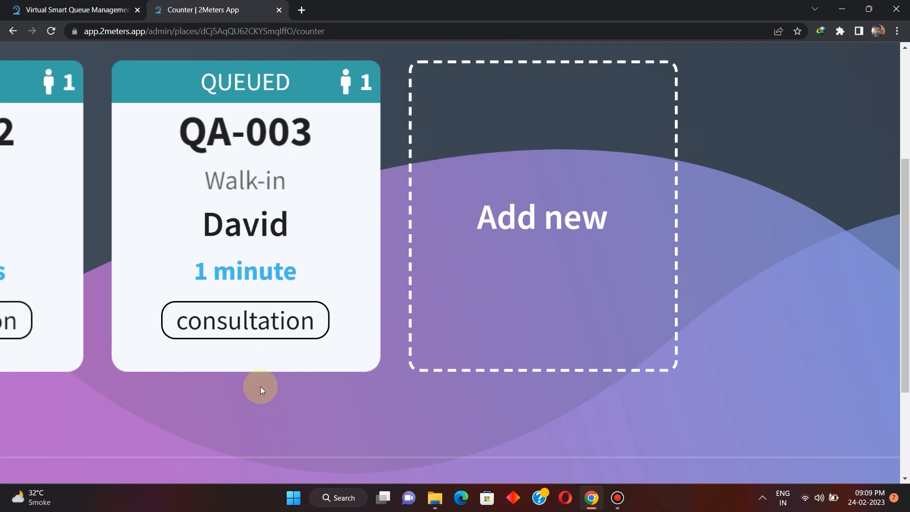
scroll(260, 385, left, 5)
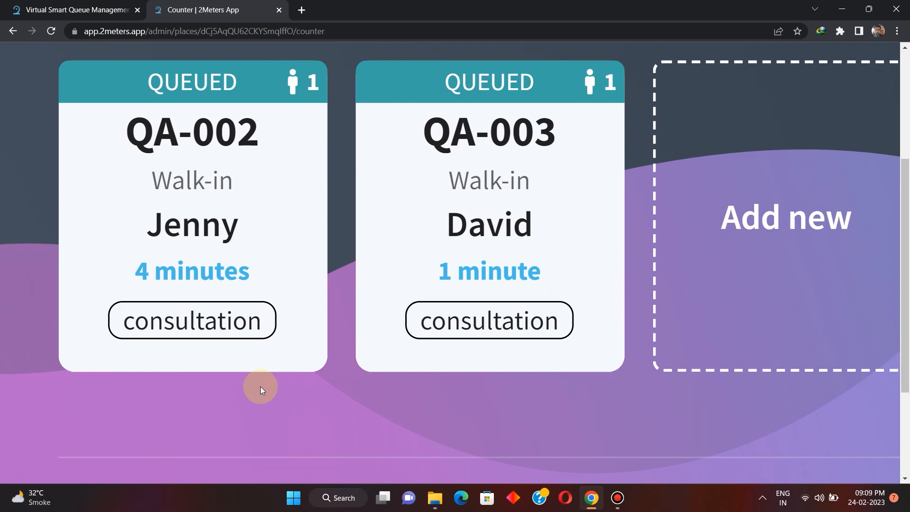
scroll(260, 385, down, 4)
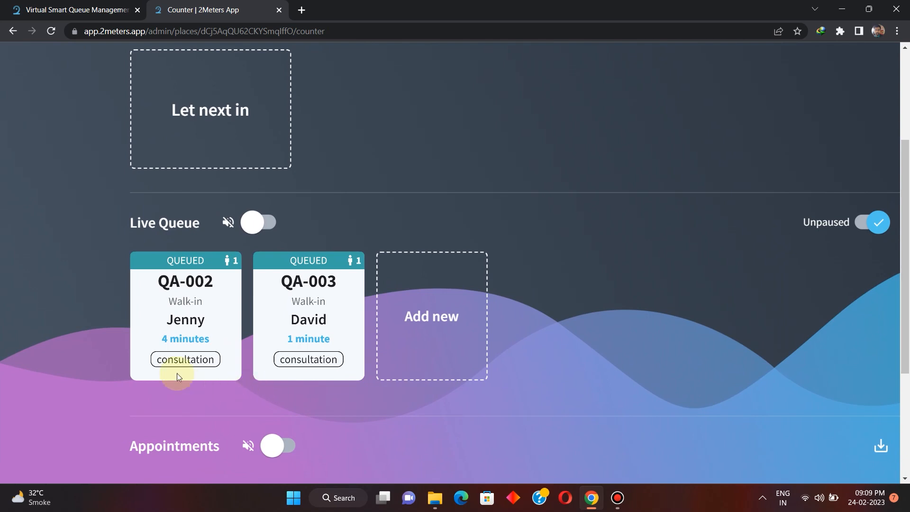
mouse_move(153, 319)
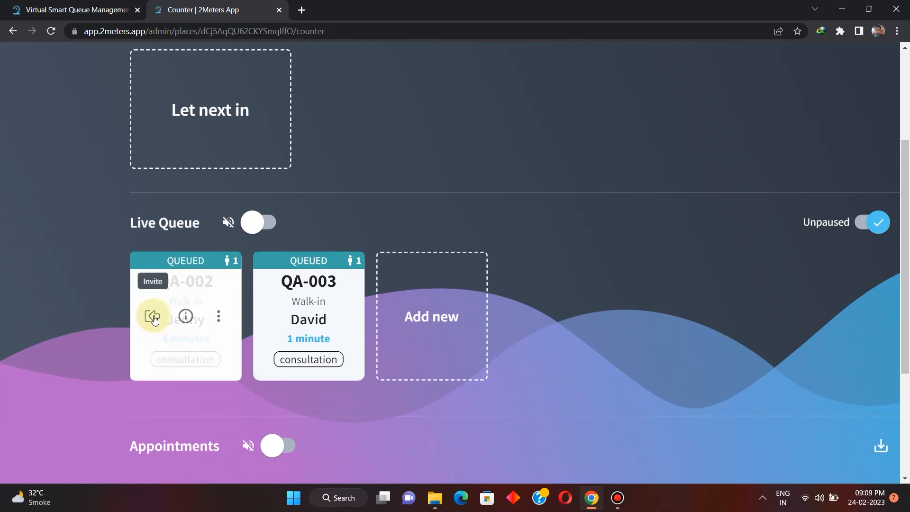
click(153, 316)
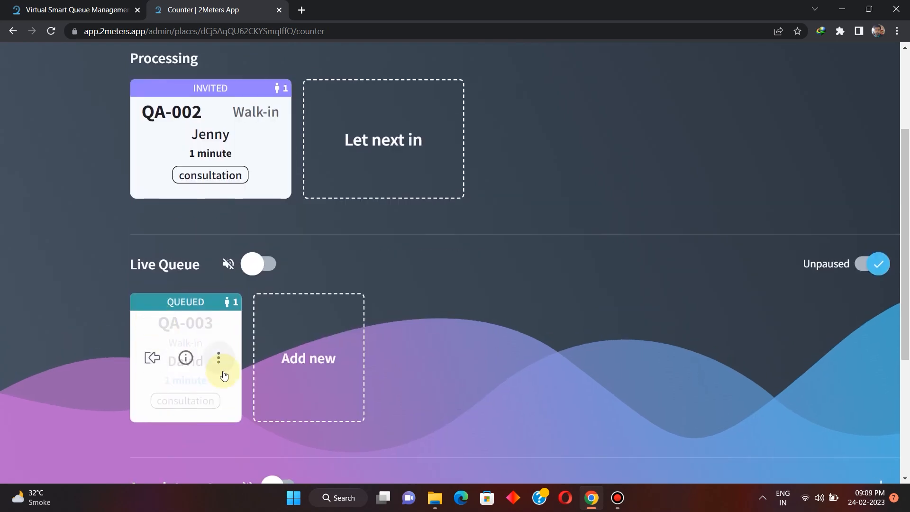
Mark the invited customer's ticket in Processing as done and invite the remaining walk-in from the Live Queue.
mouse_move(193, 184)
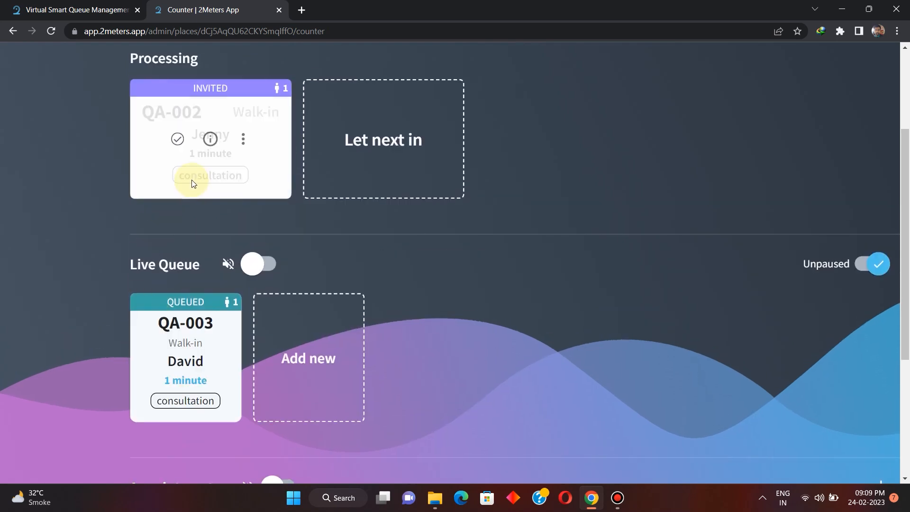
mouse_move(193, 337)
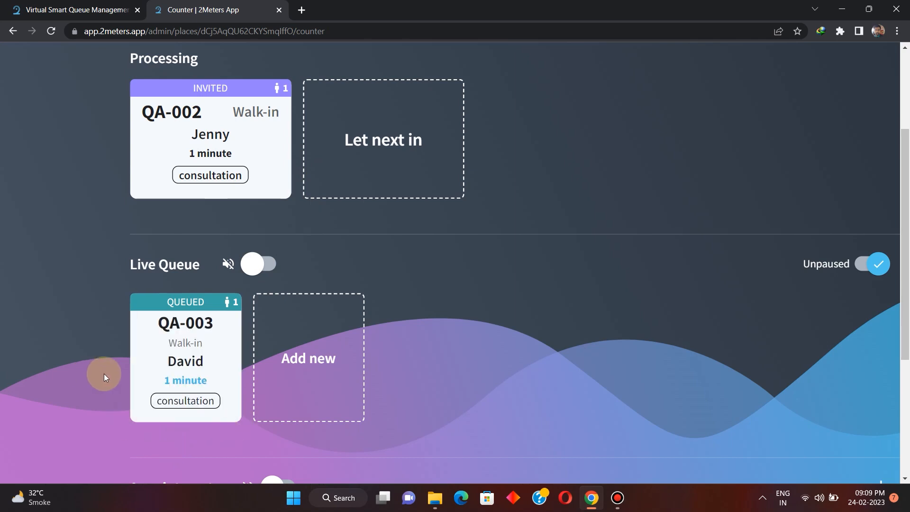
scroll(104, 374, up, 5)
scroll(104, 373, down, 1)
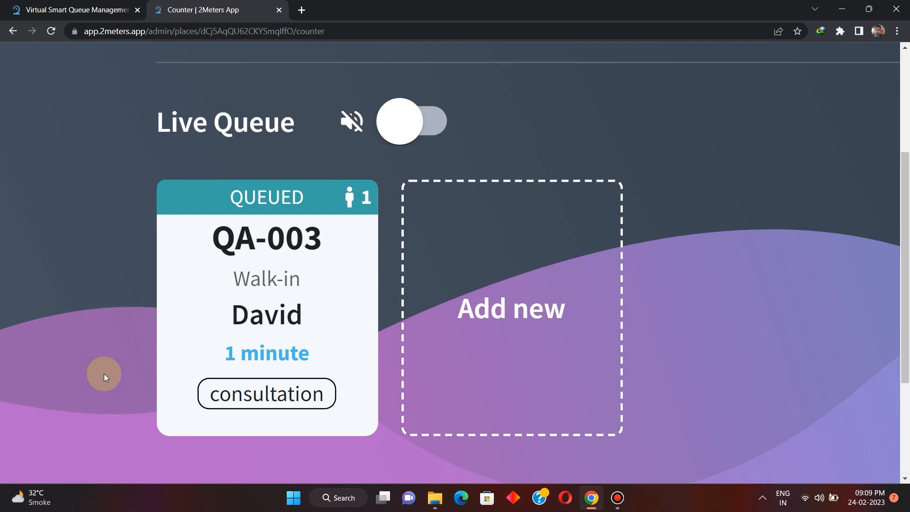
scroll(104, 373, down, 5)
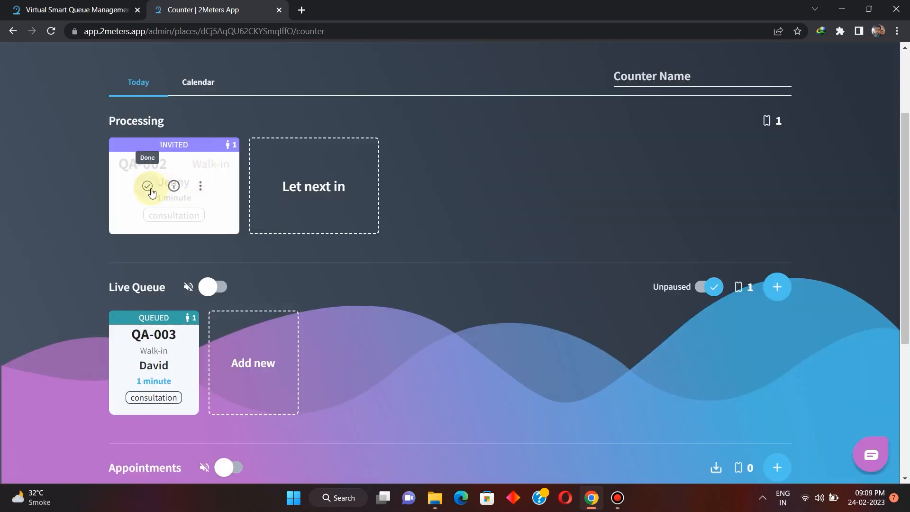
mouse_move(150, 192)
click(147, 187)
mouse_move(149, 361)
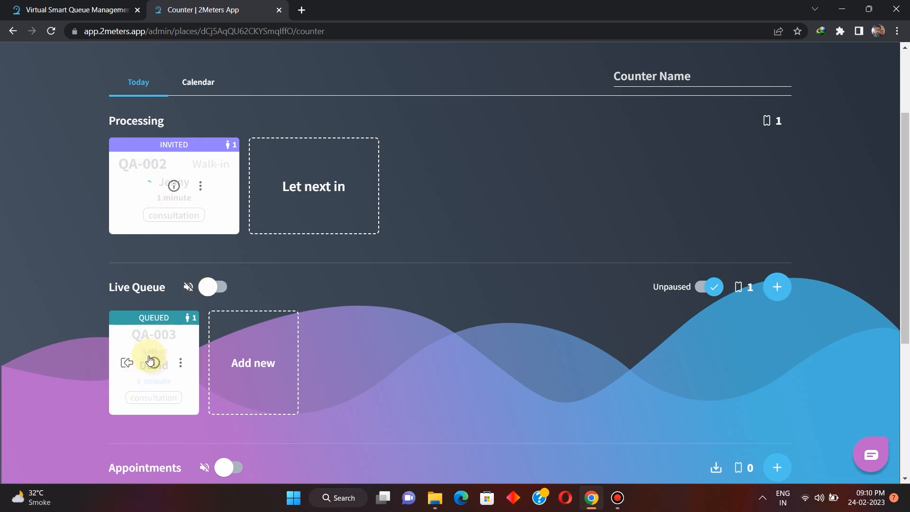
click(125, 362)
Book a consultation appointment for Saturday, February 25, in the 10:30-10:40 slot, entering the customer's name and phone number.
scroll(702, 254, down, 5)
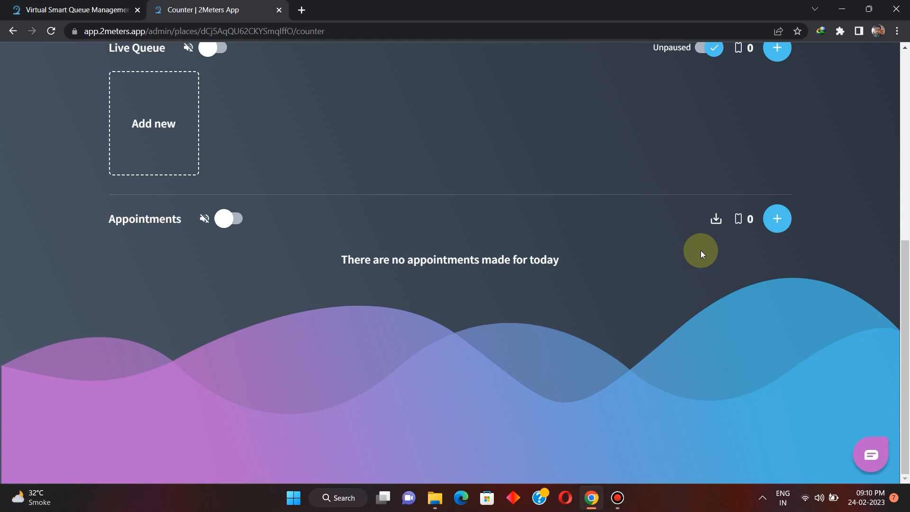
click(775, 225)
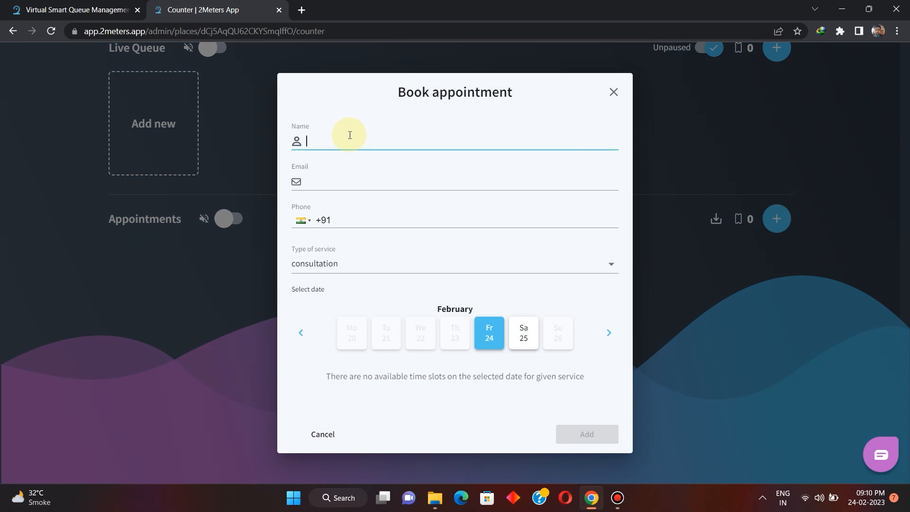
click(523, 333)
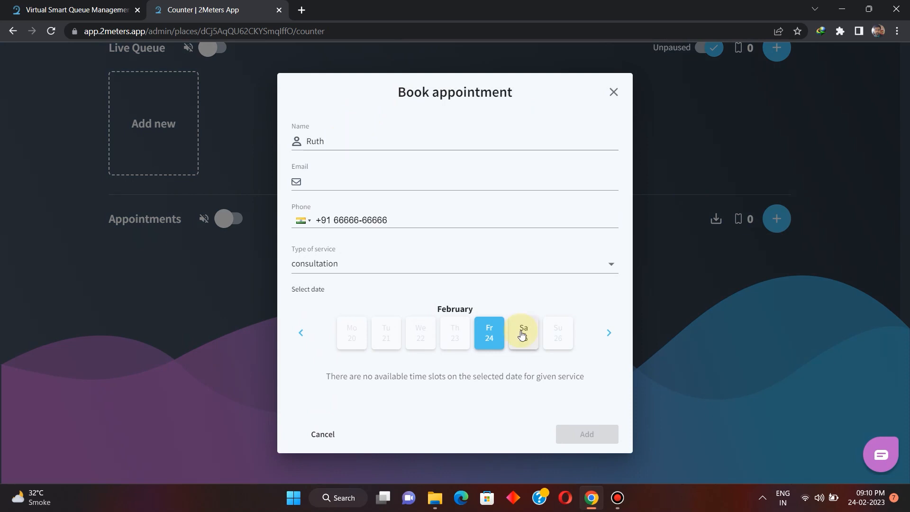
scroll(522, 334, down, 2)
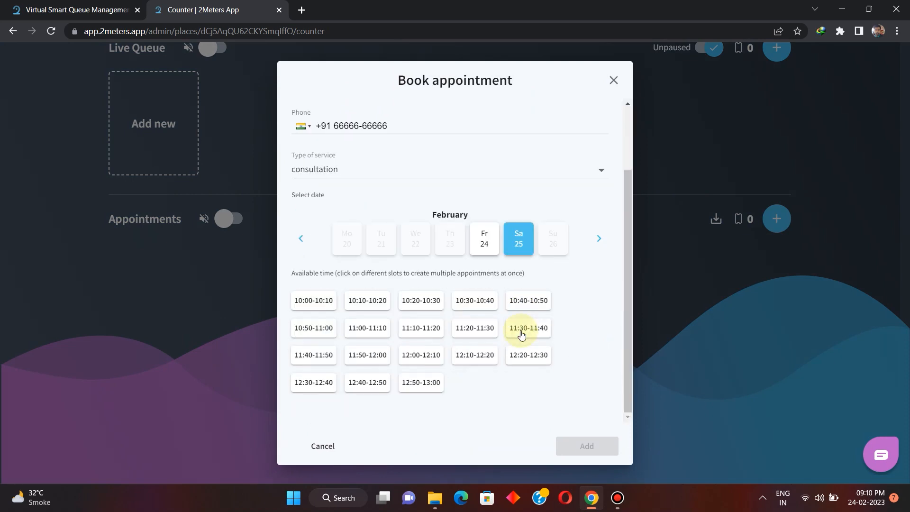
click(470, 304)
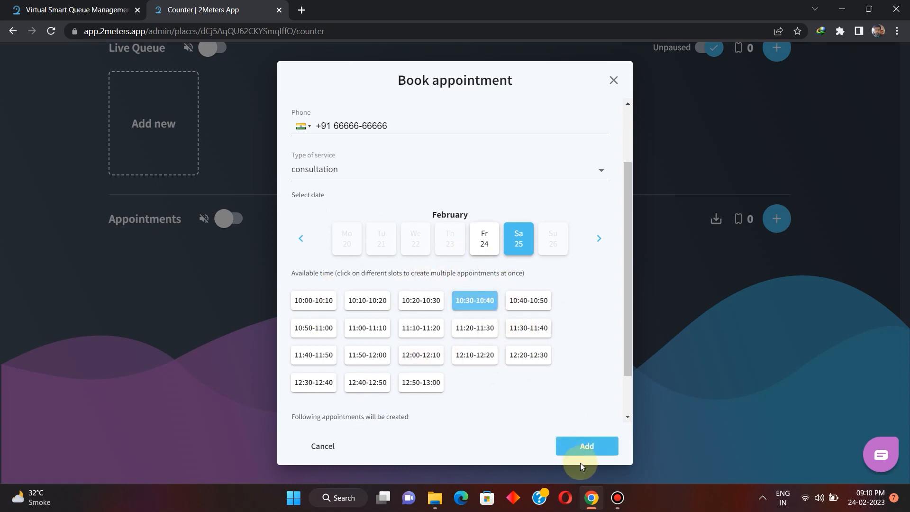
click(597, 453)
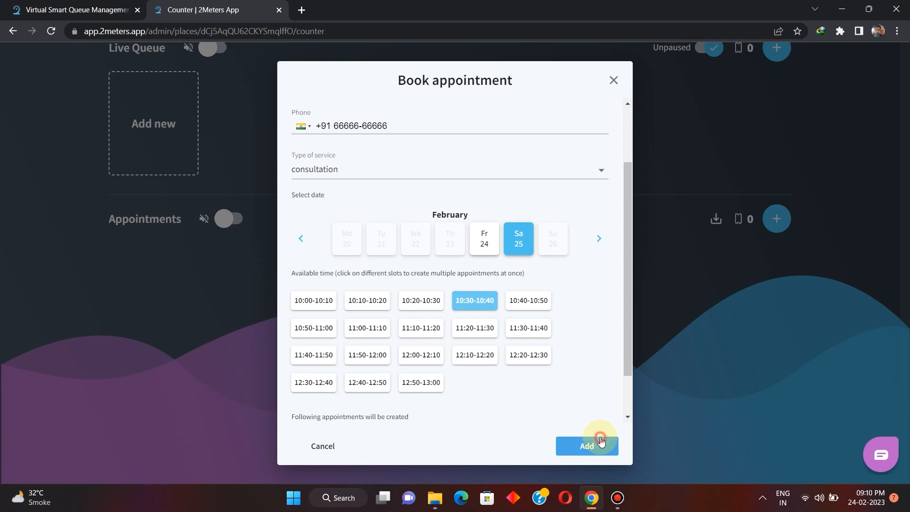
click(600, 439)
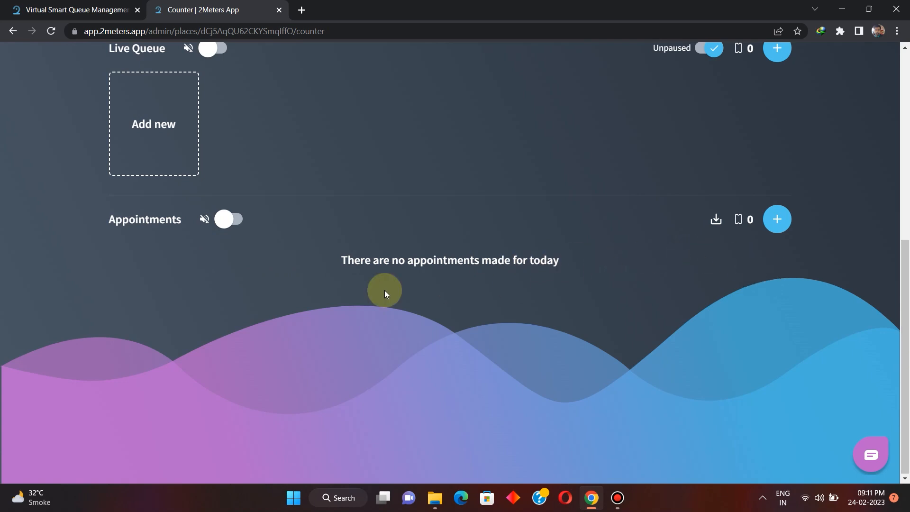
Check the calendar's appointments for 25.02.2023 and return to today's counter view to look at its Appointments section.
scroll(409, 312, up, 5)
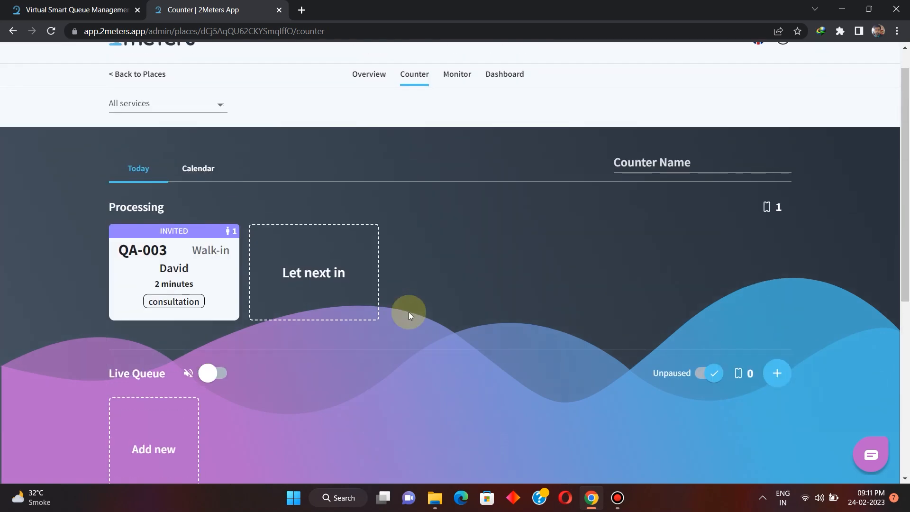
click(196, 168)
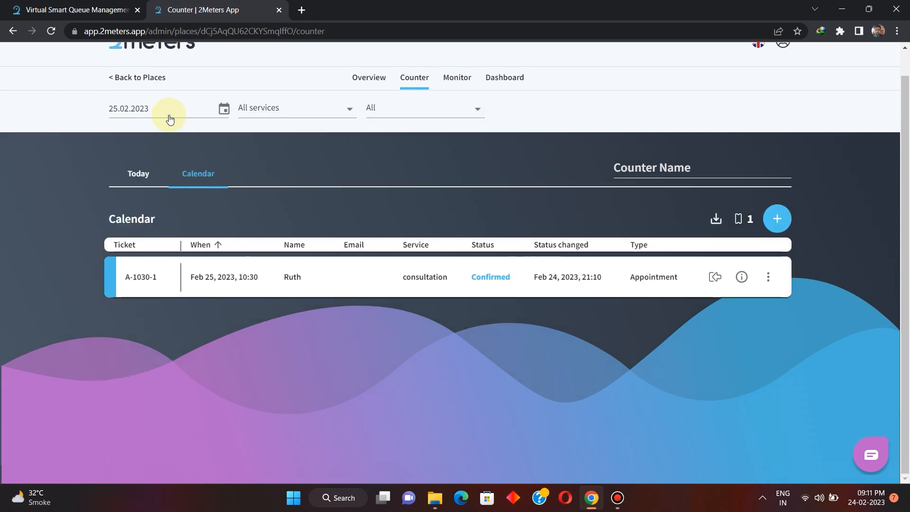
click(223, 109)
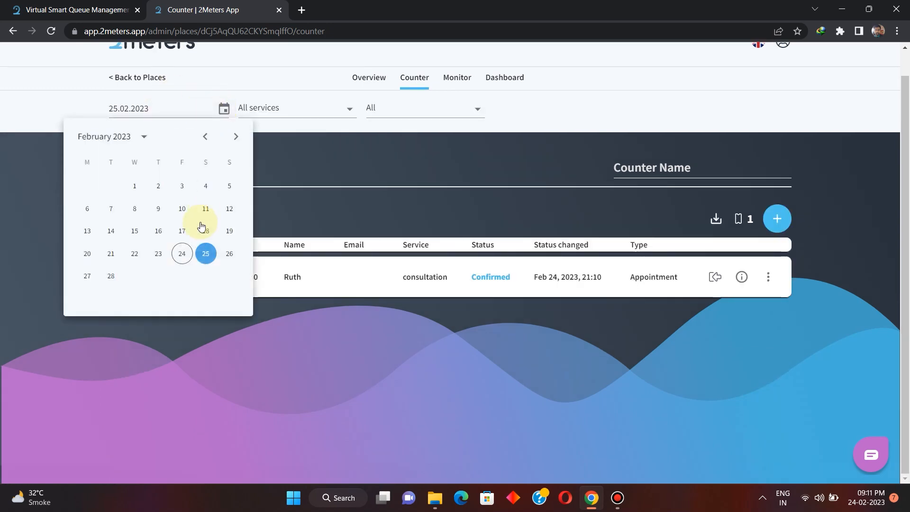
click(210, 256)
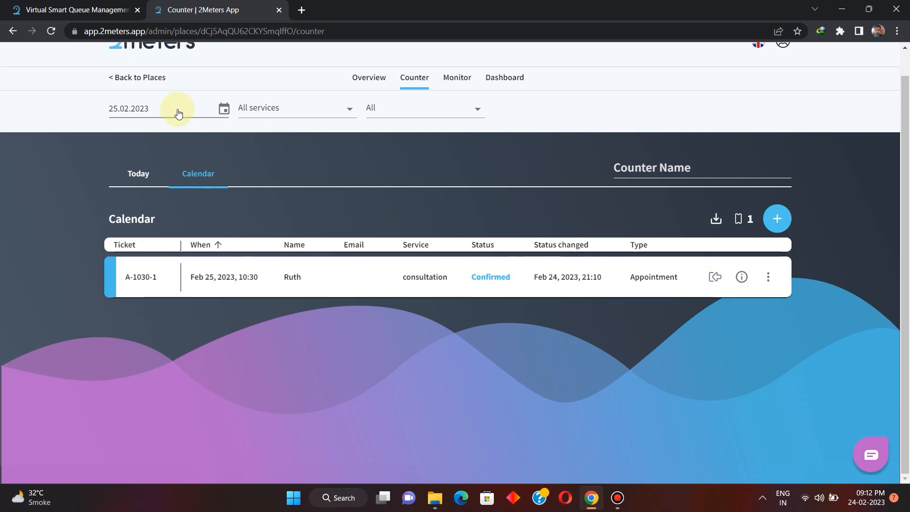
click(139, 174)
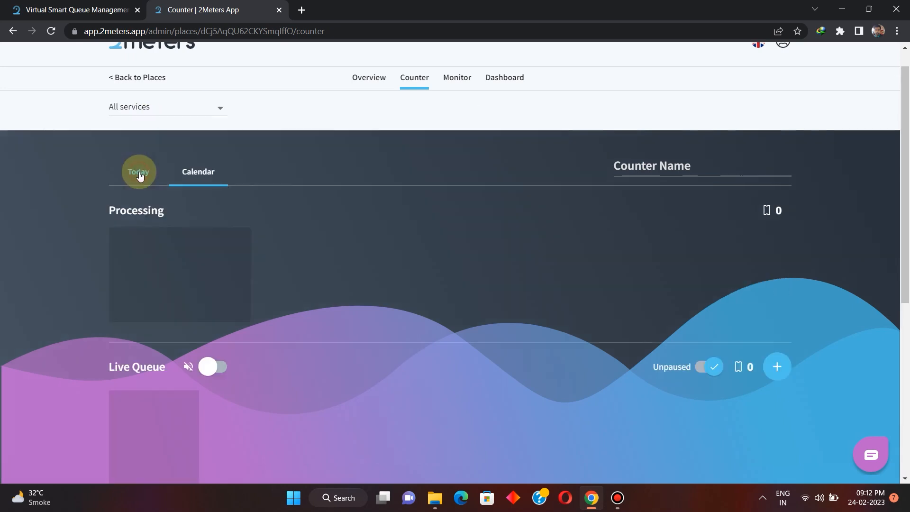
scroll(363, 293, down, 6)
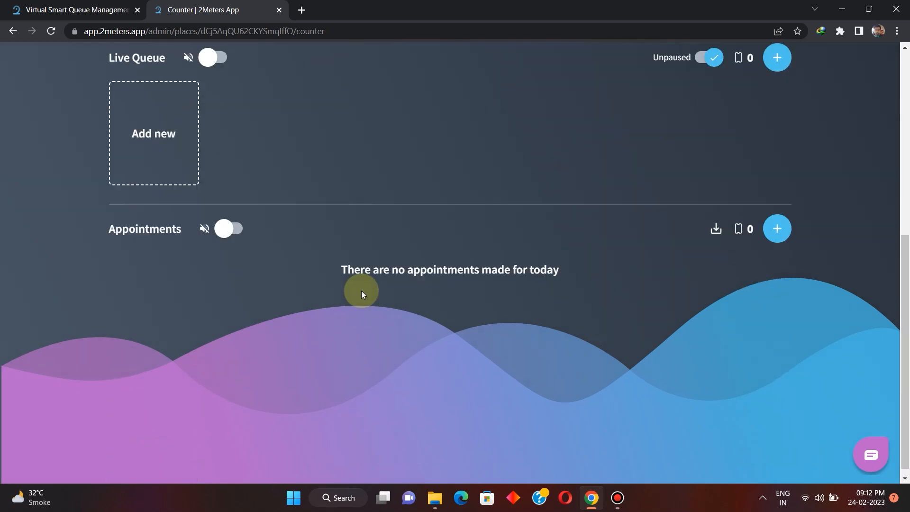
Add the calendar's 10:30 consultation appointment for 25.02.2023 to the queue and return to today's counter view.
scroll(361, 291, up, 5)
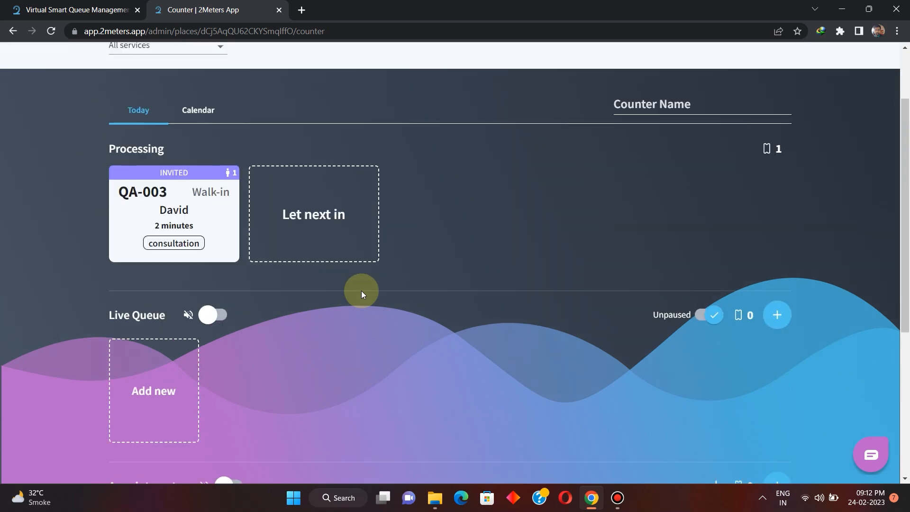
click(199, 114)
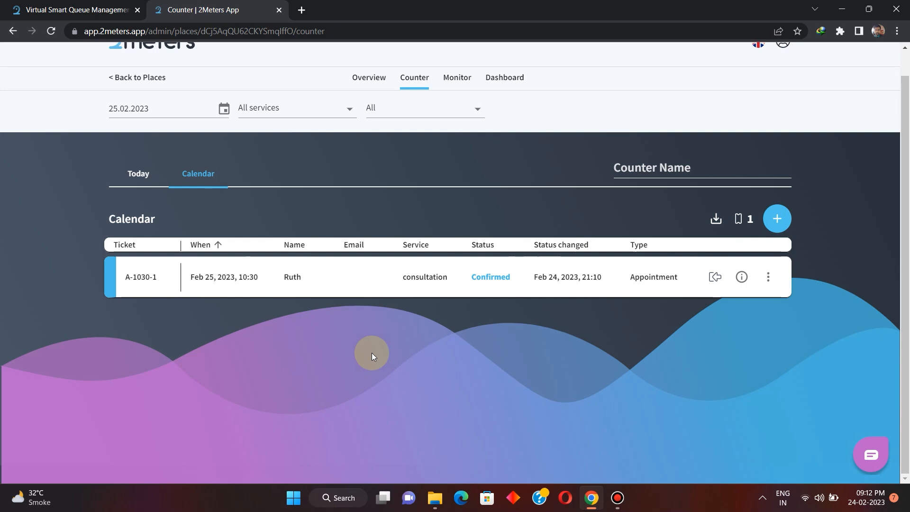
click(768, 281)
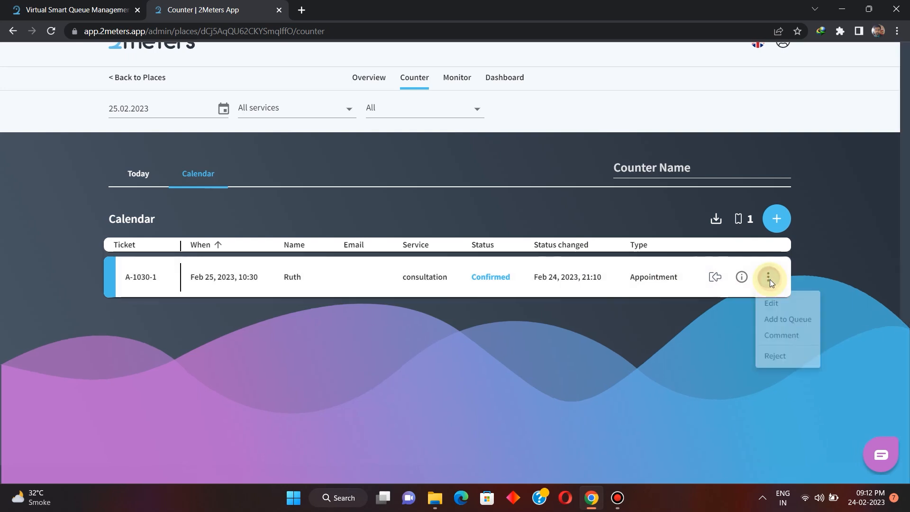
click(789, 323)
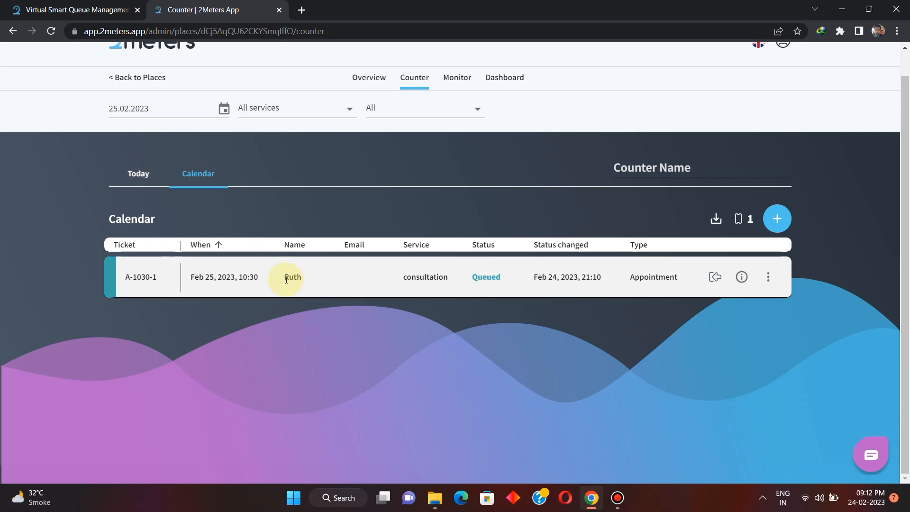
click(142, 174)
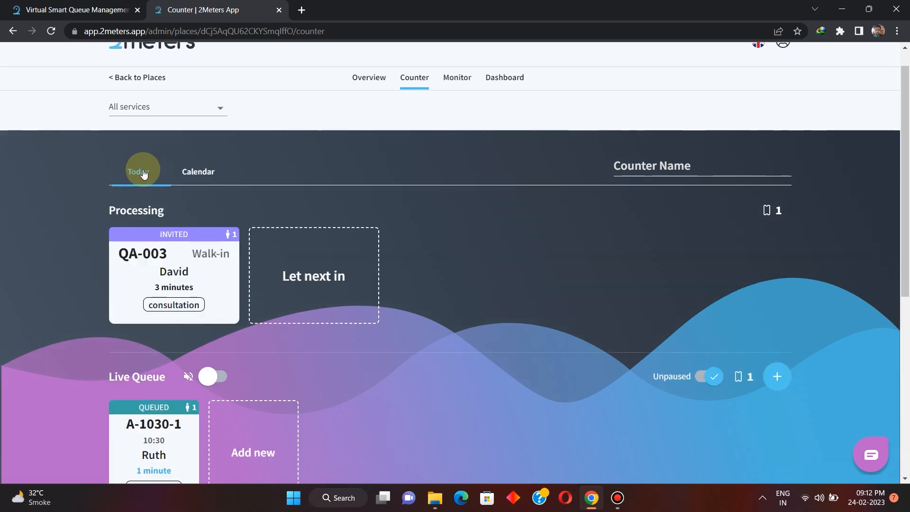
Examine the Live Queue, comparing the queued appointment ticket A-1030-1 with the walk-in ticket QA-003 and their available actions.
scroll(345, 388, down, 3)
mouse_move(115, 297)
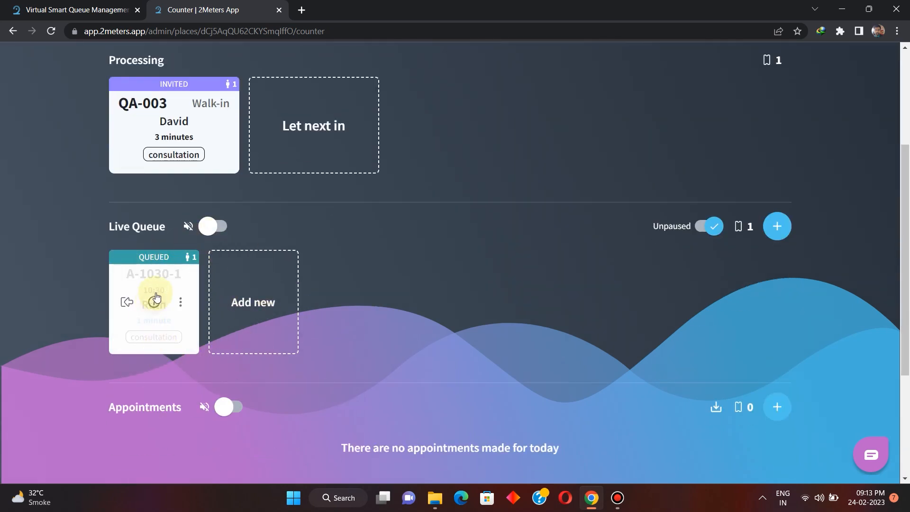
scroll(71, 326, up, 3)
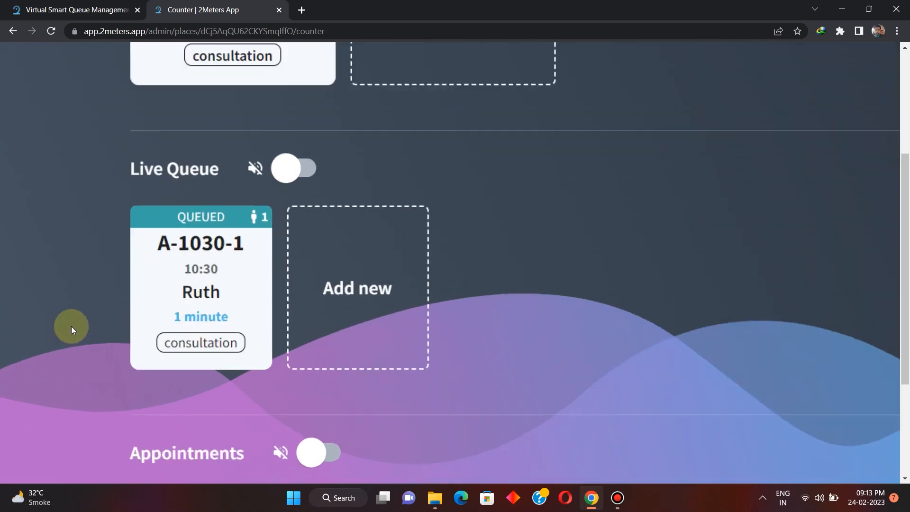
scroll(71, 326, up, 2)
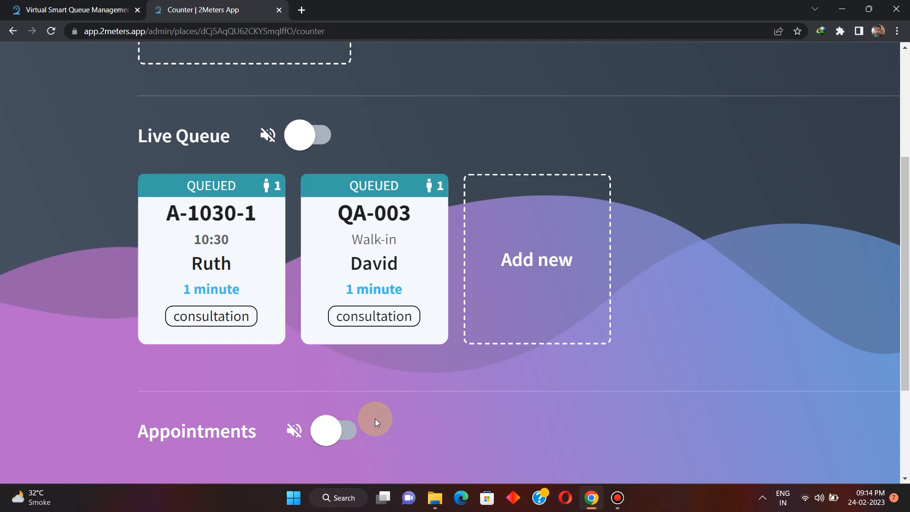
scroll(374, 420, up, 5)
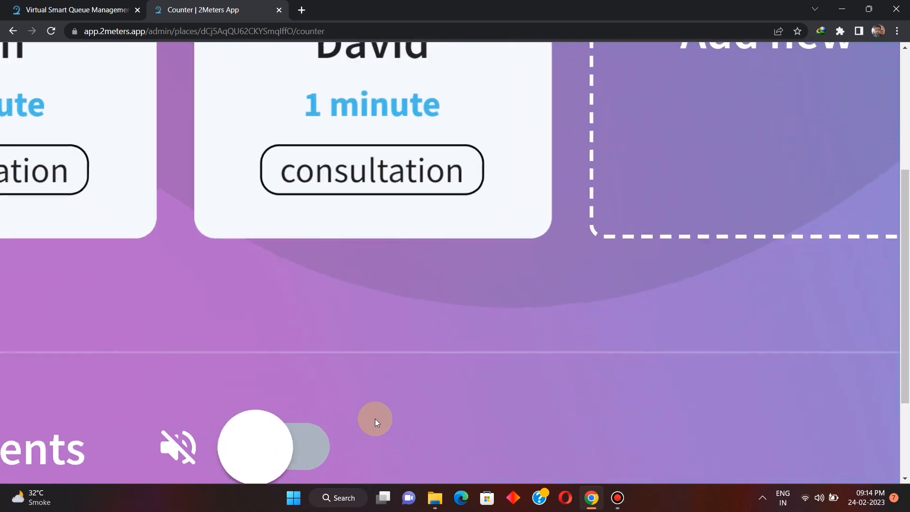
scroll(375, 419, down, 3)
scroll(375, 419, up, 2)
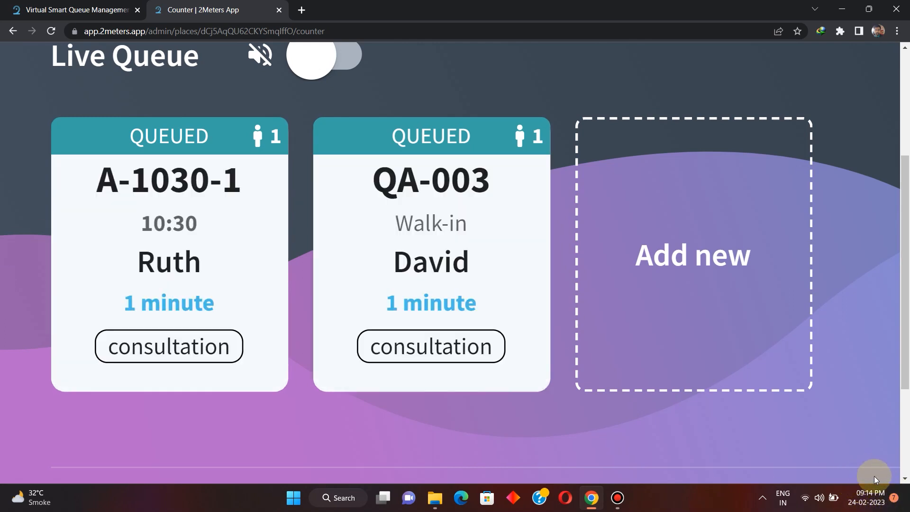
mouse_move(286, 306)
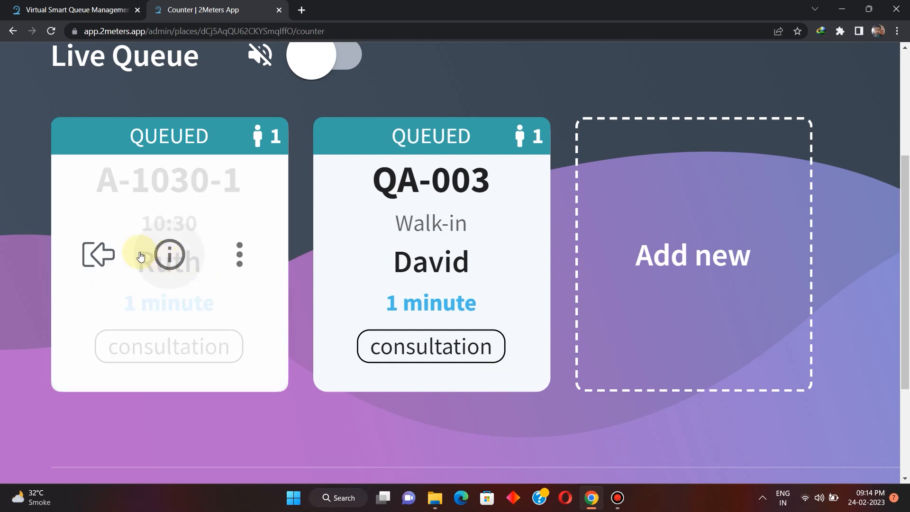
click(100, 252)
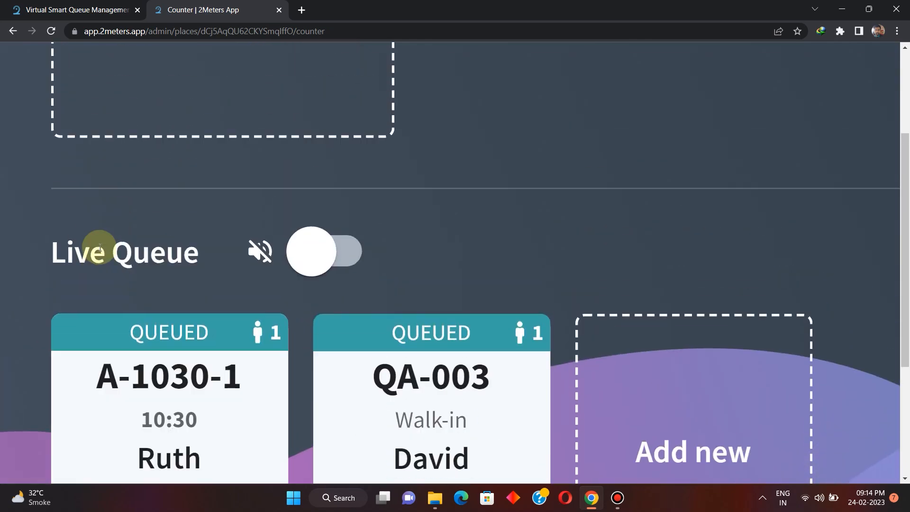
scroll(99, 247, down, 10)
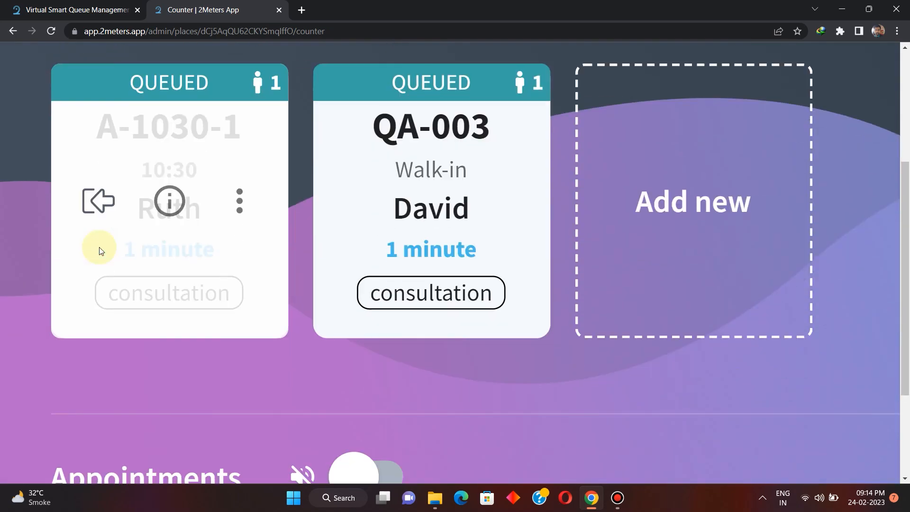
scroll(98, 248, up, 3)
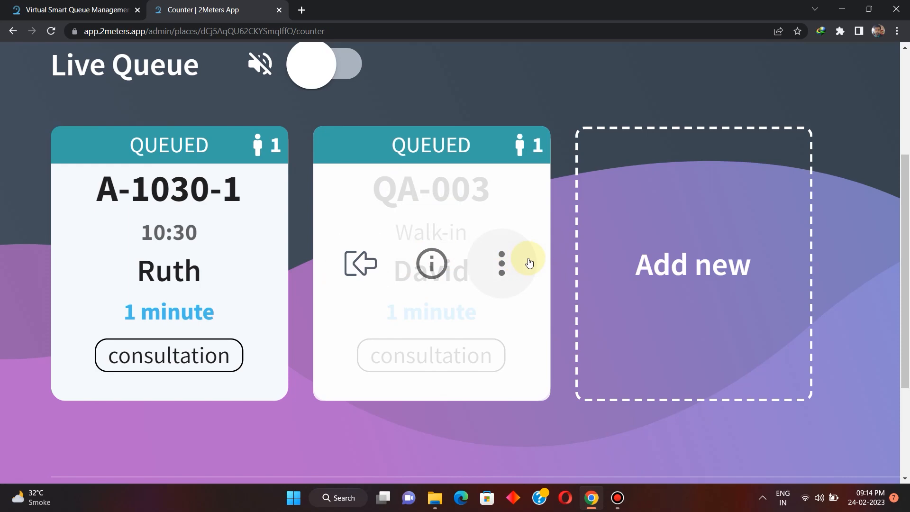
scroll(529, 262, down, 4)
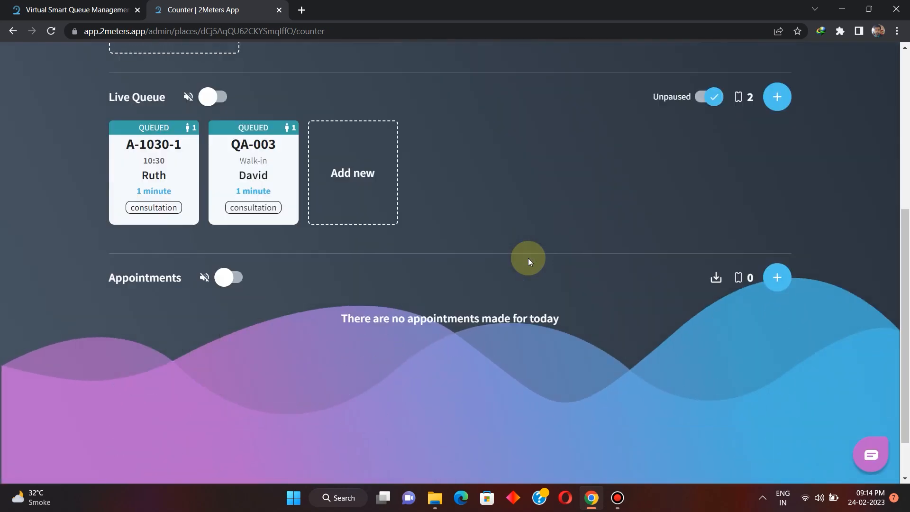